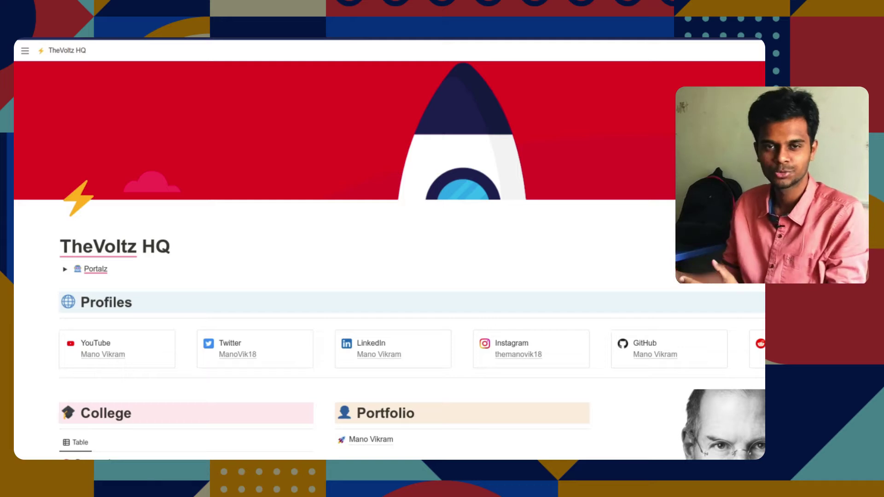
- Peek the sidebar page list, then scroll TheVoltz HQ to the College semesters, Portfolio and quote
mouse_move(25, 51)
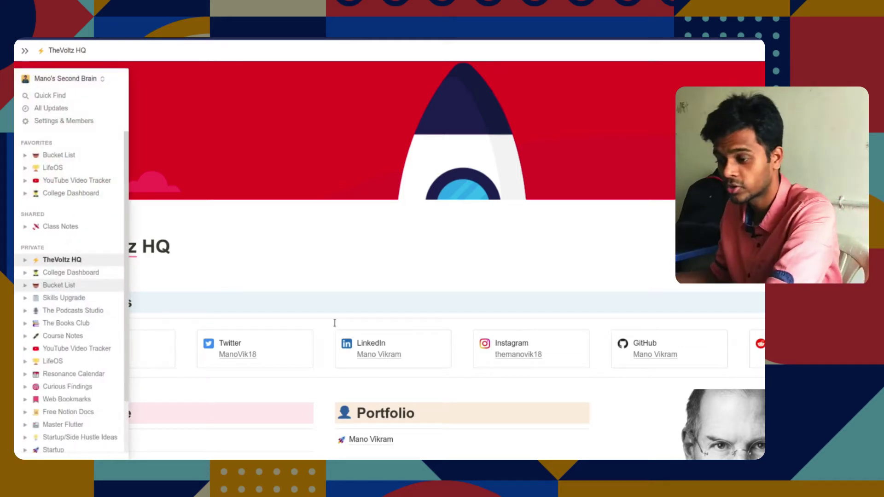
scroll(169, 308, down, 2)
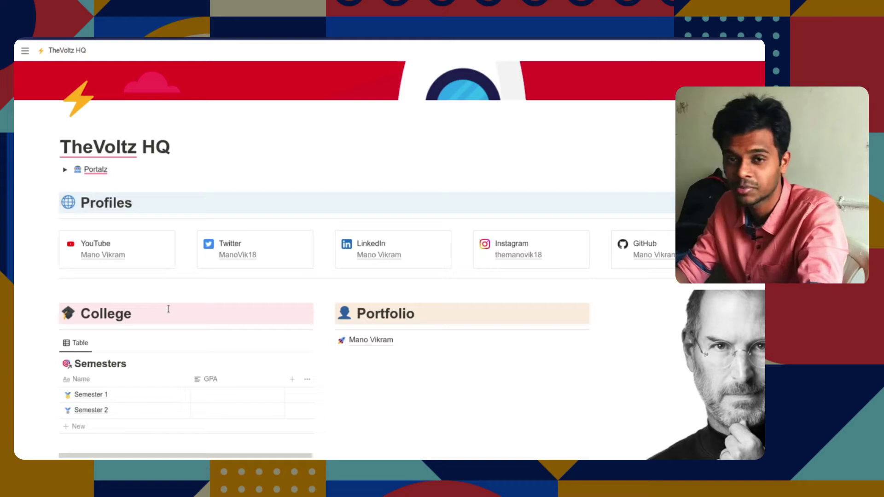
scroll(144, 325, down, 3)
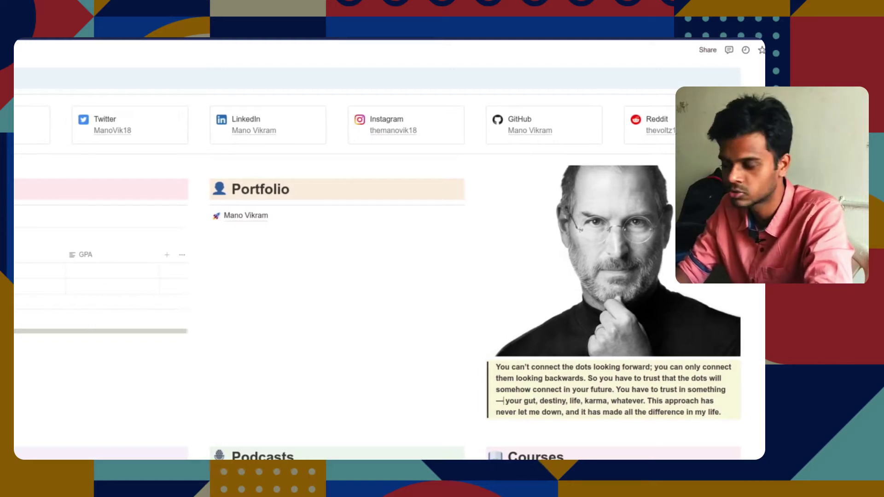
- Scroll TheVoltz HQ to the Books Club, Podcasts Studio and Course Notes tables, peeking the sidebar
scroll(391, 276, down, 5)
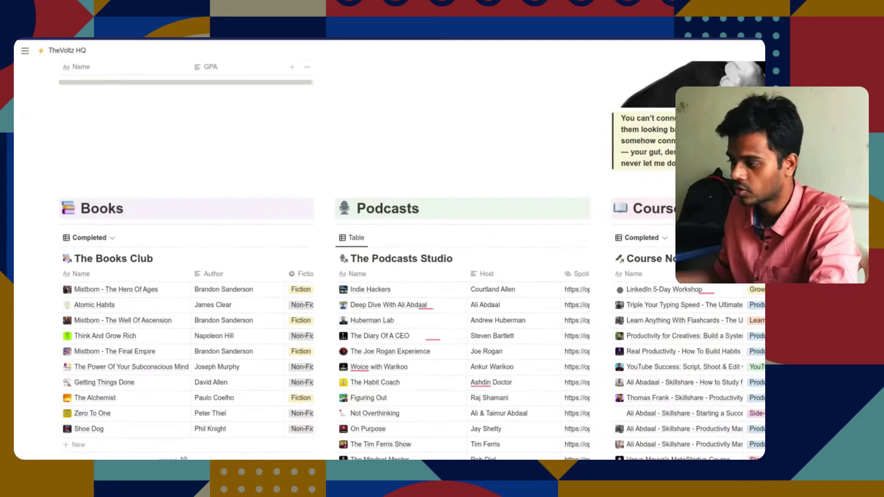
scroll(682, 385, down, 3)
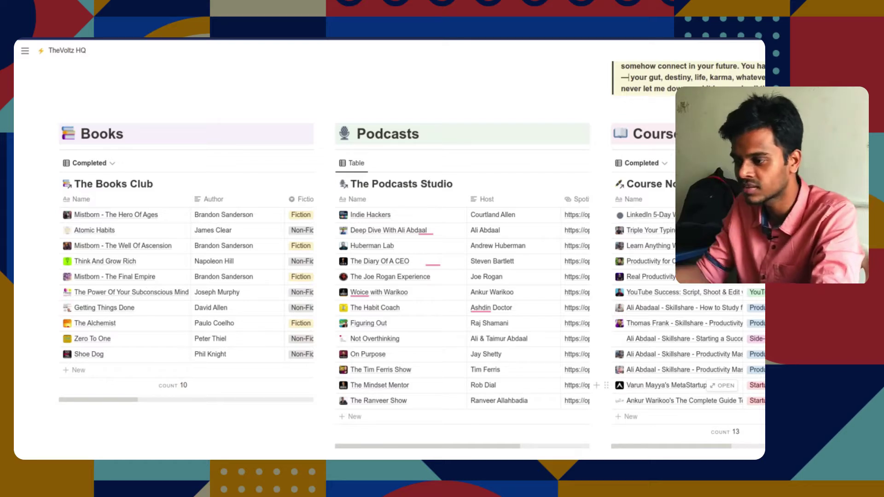
scroll(16, 379, up, 1)
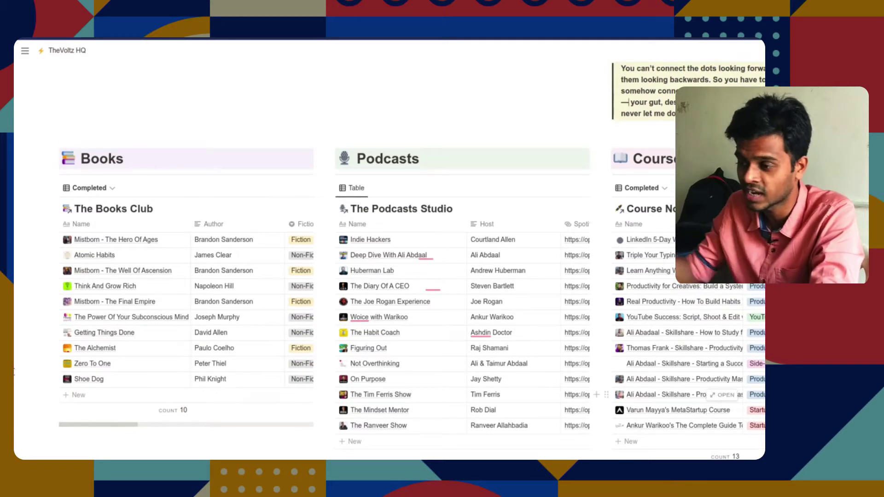
mouse_move(18, 294)
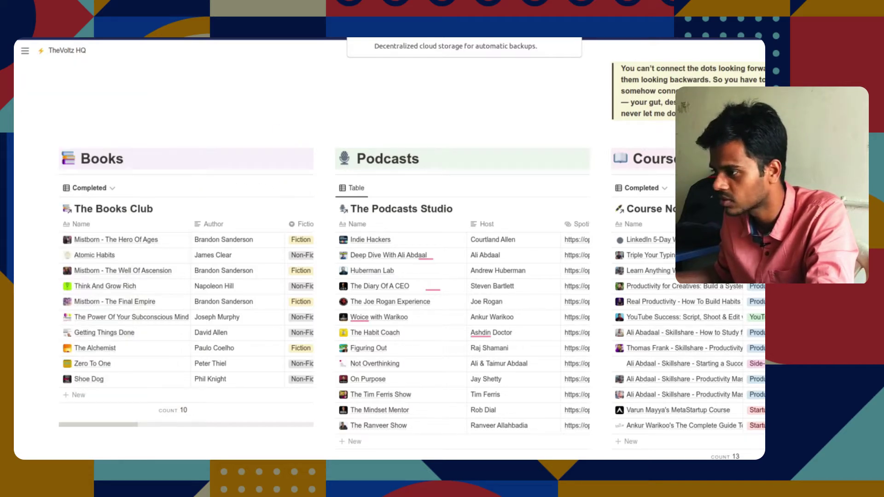
mouse_move(18, 147)
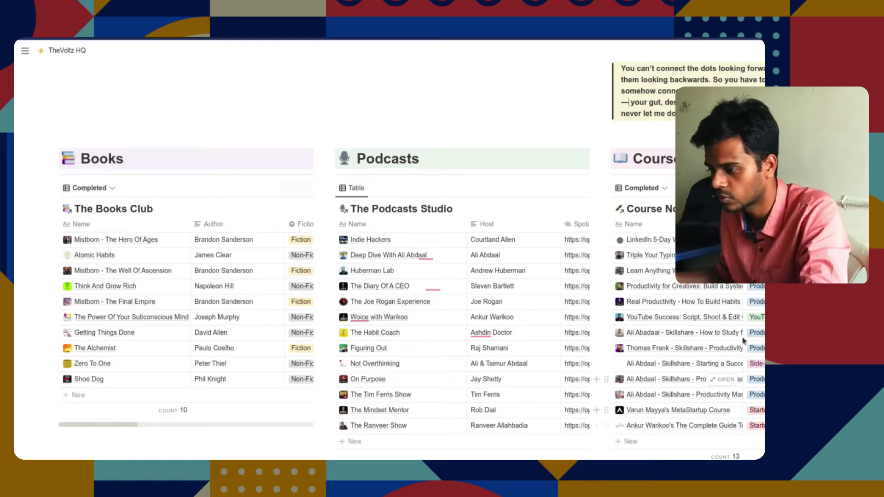
- Scroll through the Dream Desk Setup and UI Inspirations galleries and back up
scroll(129, 227, down, 5)
scroll(128, 227, down, 4)
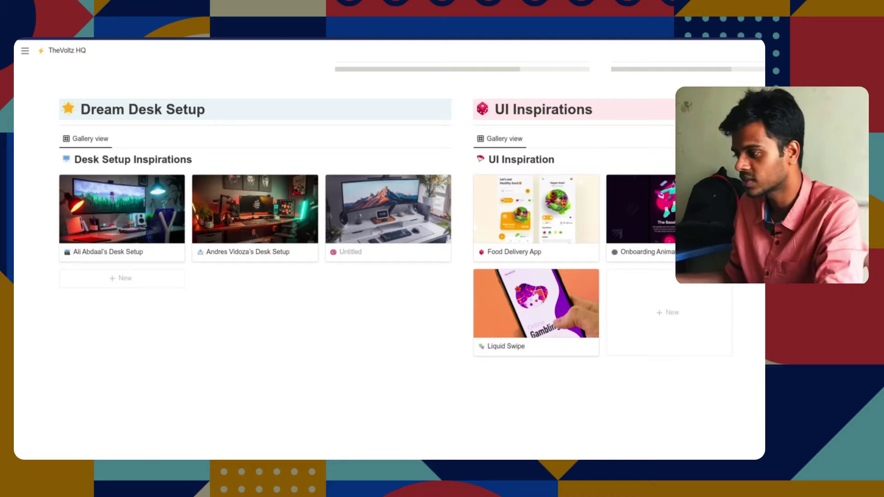
scroll(395, 131, up, 5)
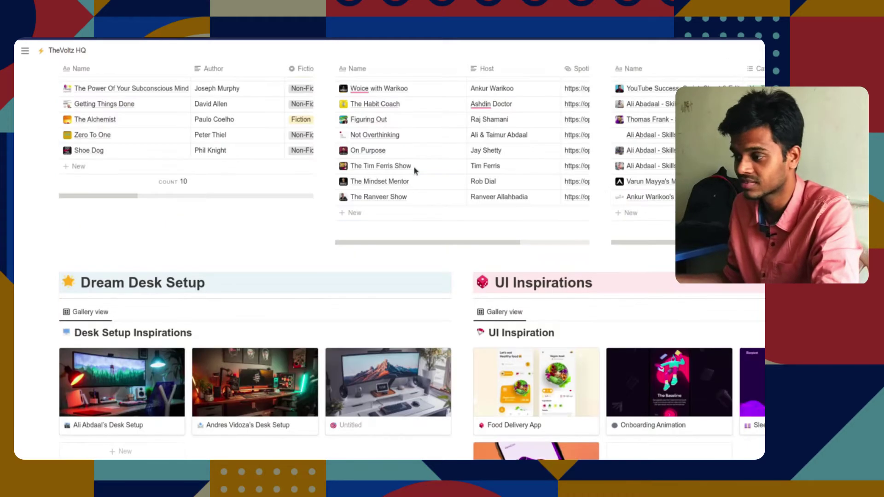
scroll(395, 248, up, 10)
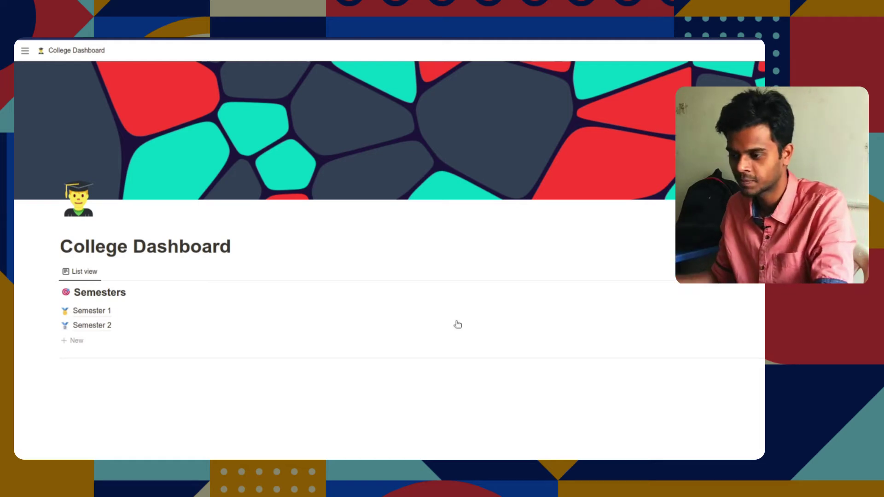
- Preview Semester 1 from the College Dashboard's Semesters list in a side peek
mouse_move(21, 298)
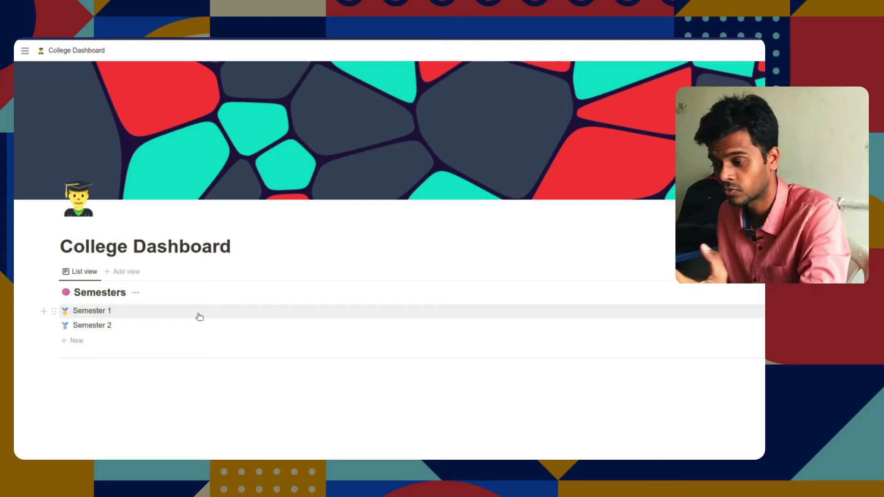
click(143, 308)
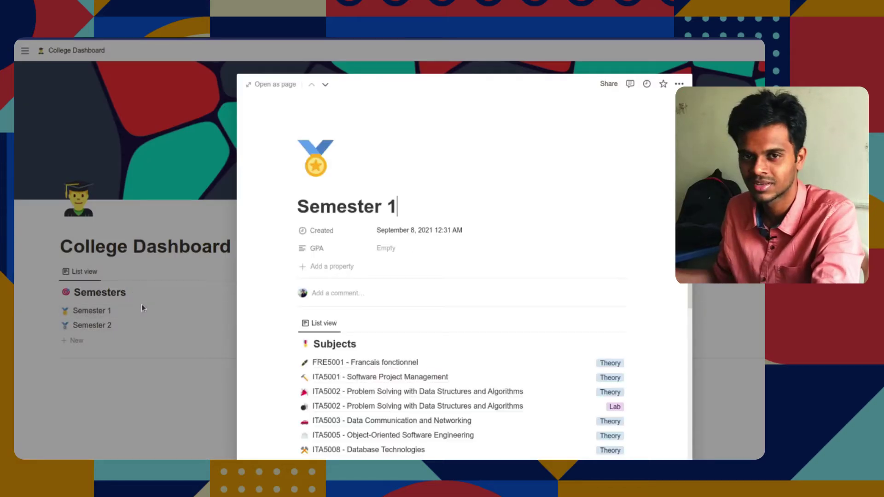
- Expand the Semester 1 preview to a full page and scroll to its Subjects and Staff Details
click(275, 85)
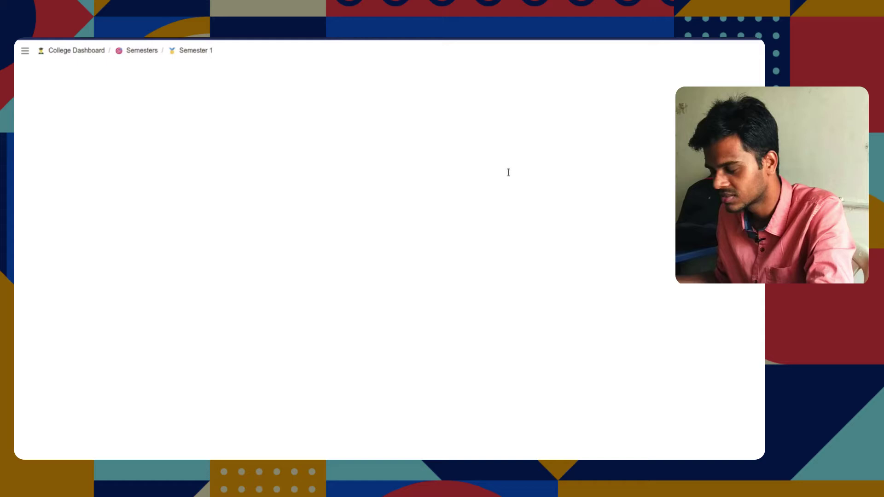
scroll(330, 188, down, 5)
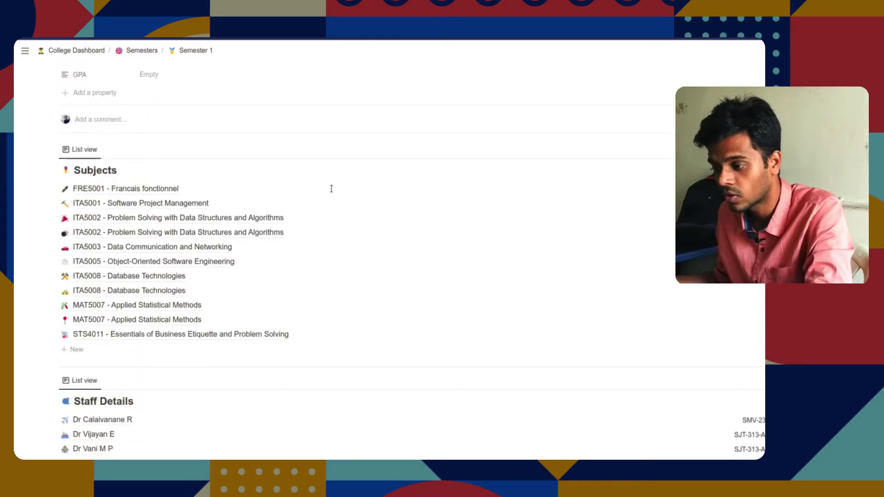
scroll(333, 192, down, 1)
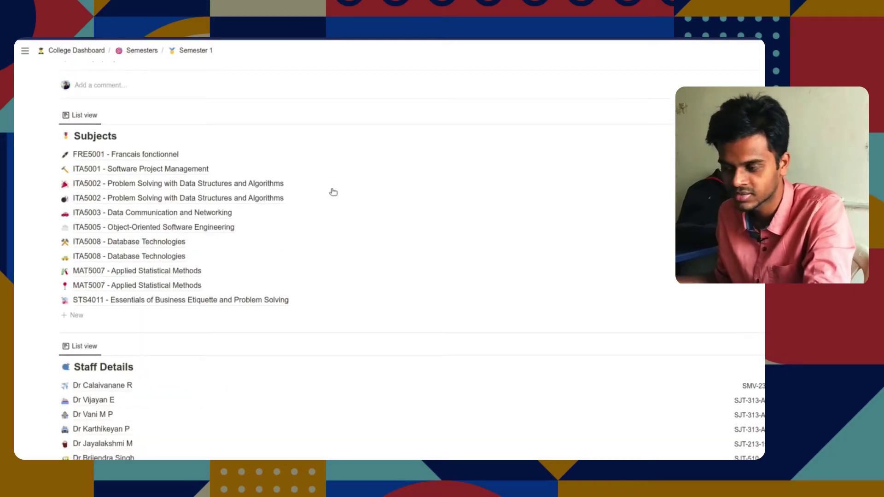
click(141, 217)
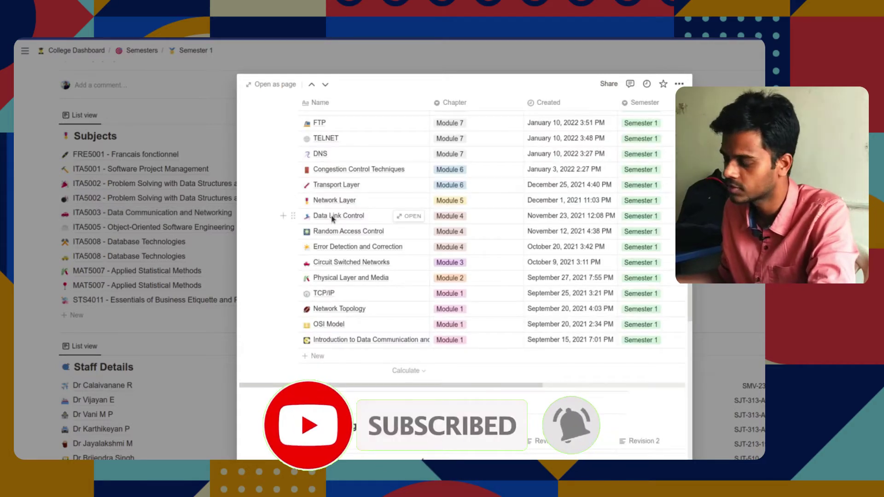
scroll(295, 326, down, 3)
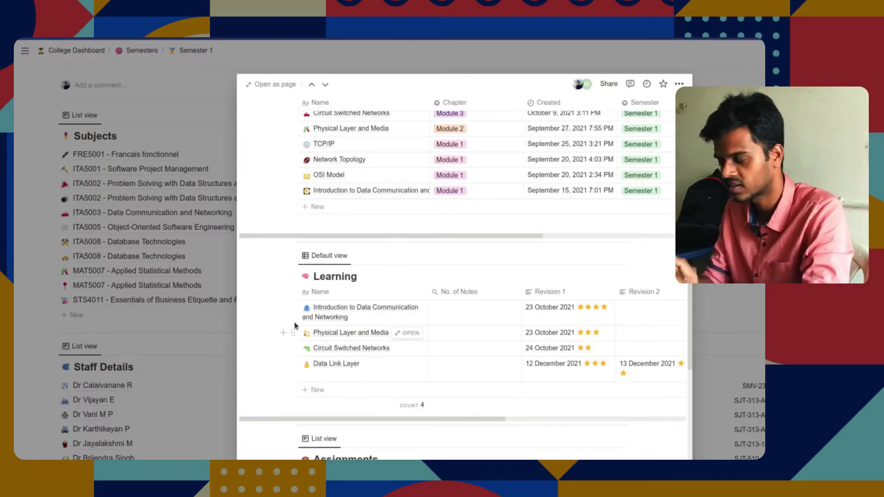
scroll(332, 350, down, 3)
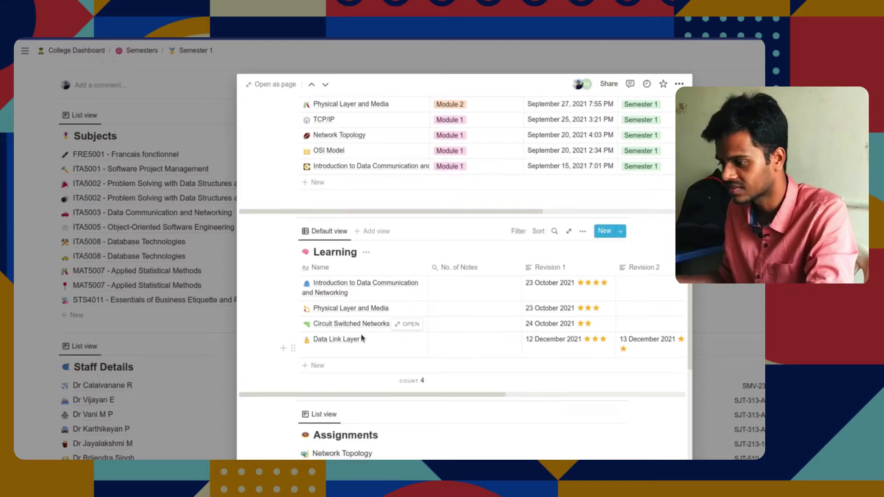
scroll(332, 370, down, 4)
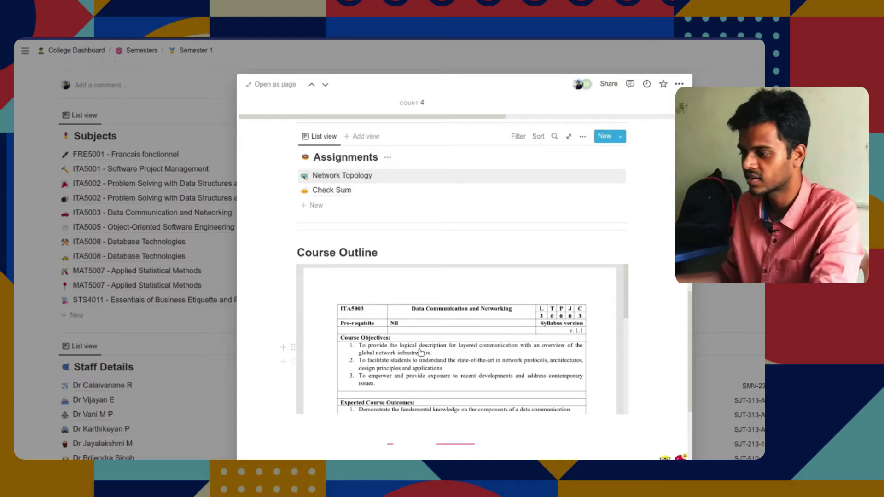
scroll(420, 353, up, 7)
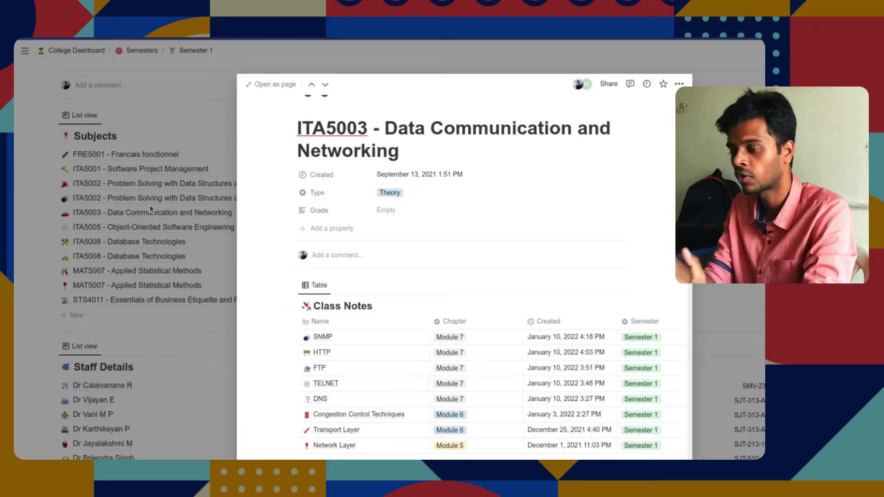
click(151, 208)
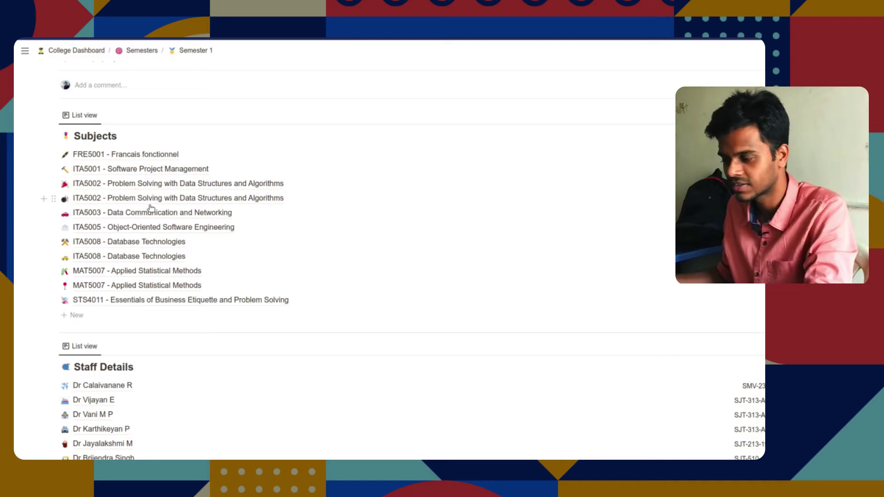
- Scroll down the Class Notes page to the Semester 1 notes grouped by subject
scroll(151, 209, down, 1)
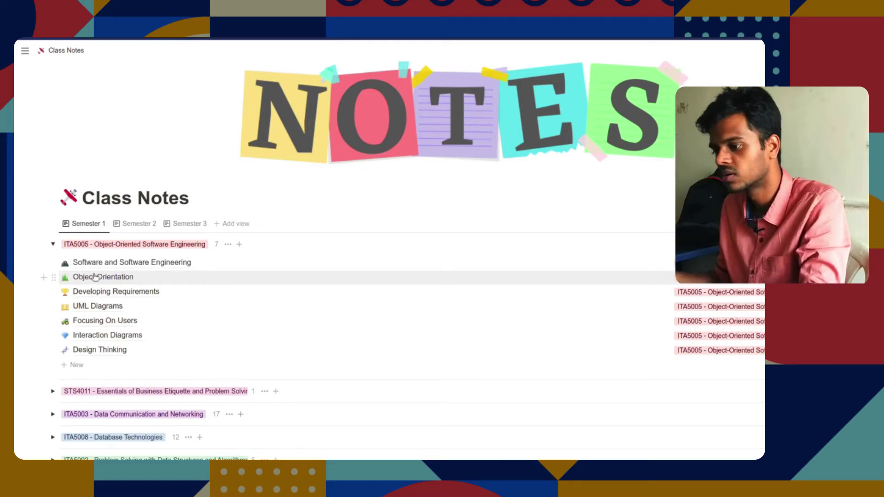
- Preview the Object Orientation class note and scroll through its contents
click(94, 277)
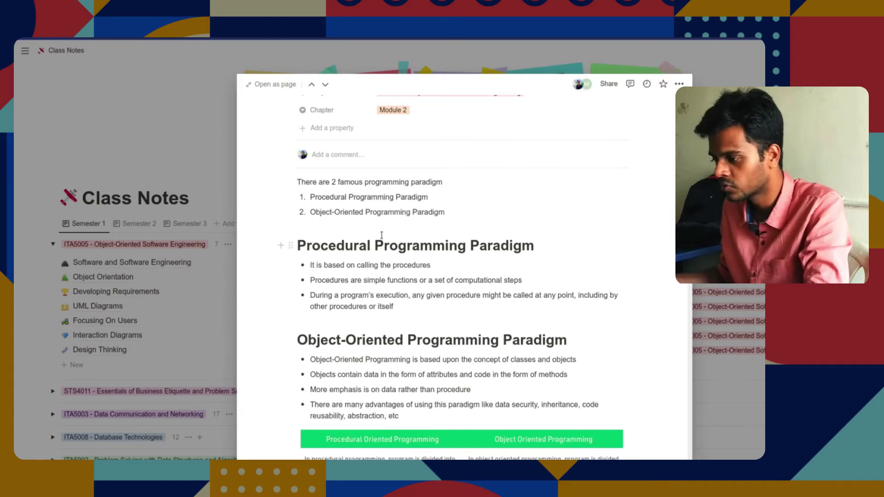
scroll(382, 236, down, 10)
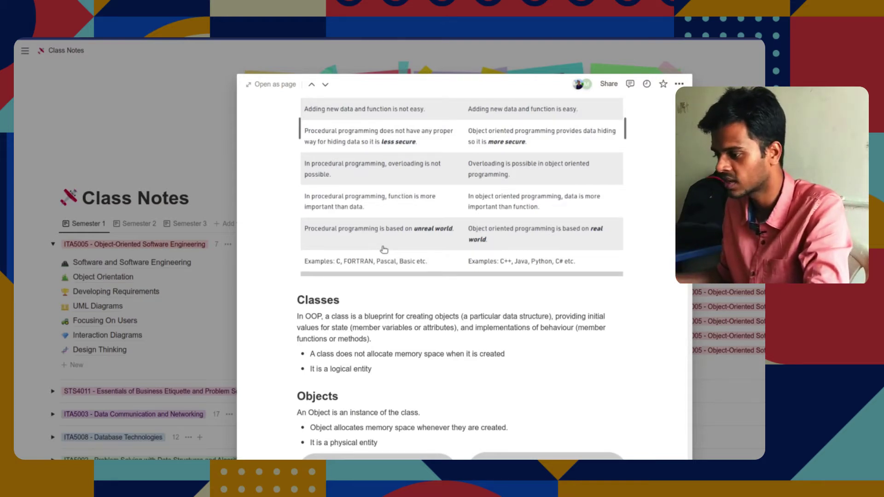
scroll(384, 249, down, 8)
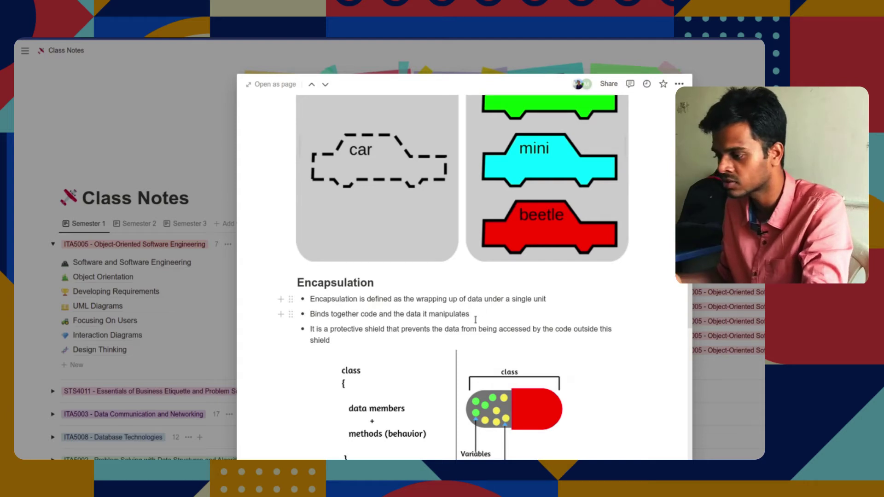
scroll(475, 320, down, 4)
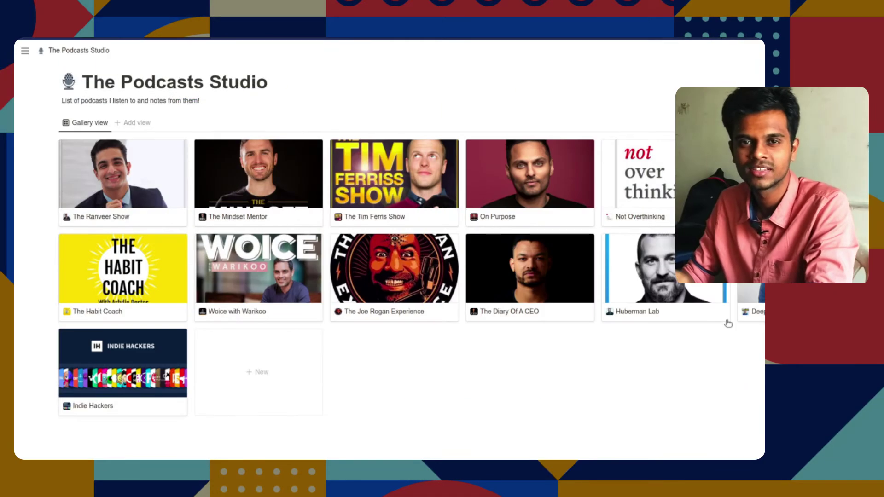
- Scroll up and down through The Podcasts Studio gallery of podcasts
scroll(728, 324, up, 3)
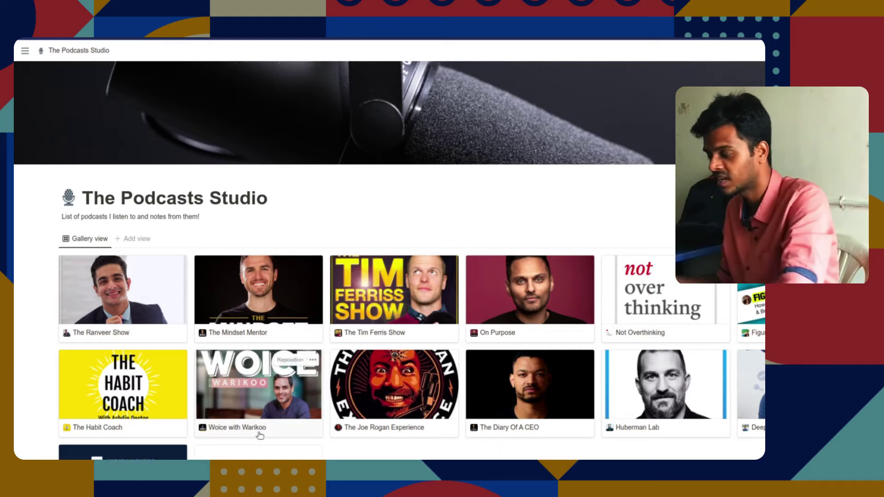
scroll(300, 367, down, 3)
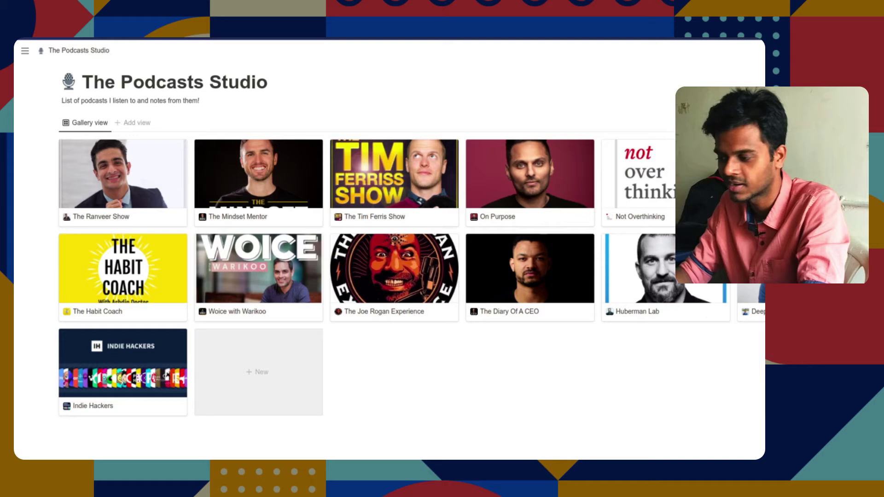
scroll(699, 368, up, 1)
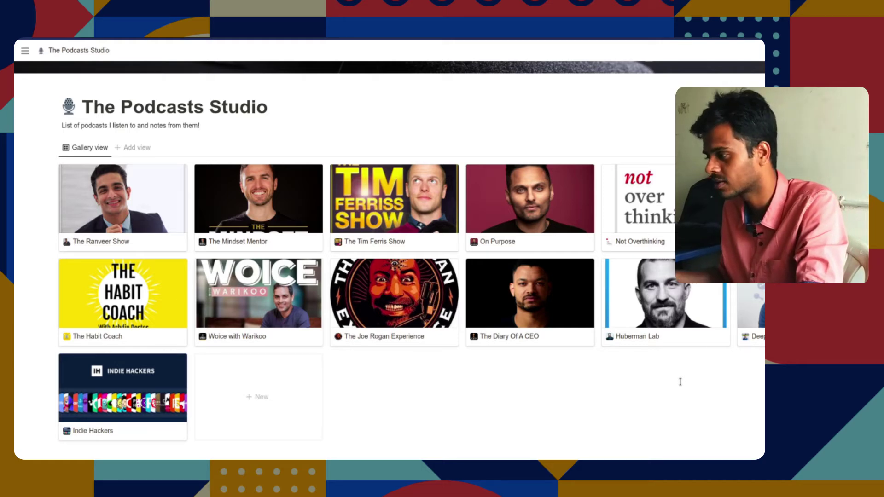
scroll(509, 364, up, 3)
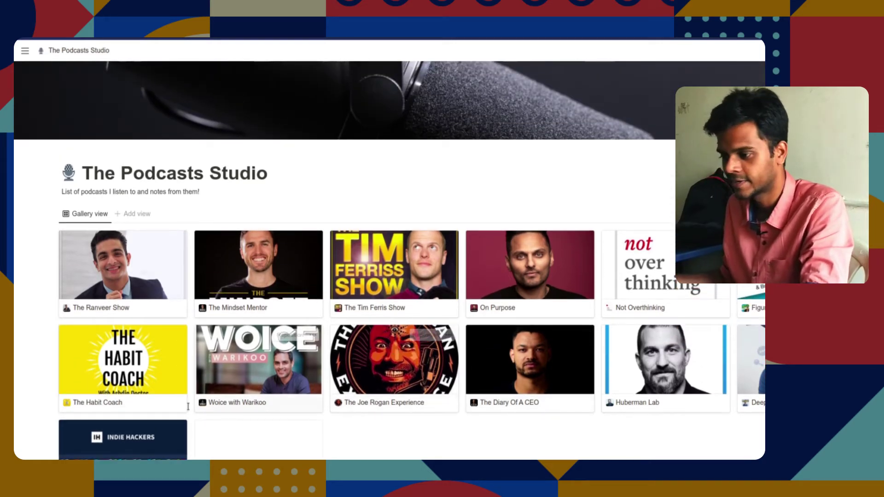
scroll(198, 401, down, 4)
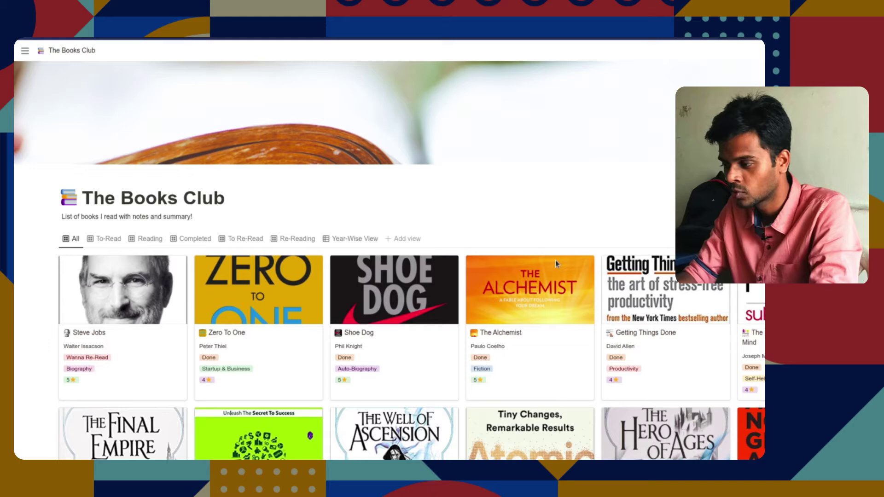
scroll(556, 261, down, 2)
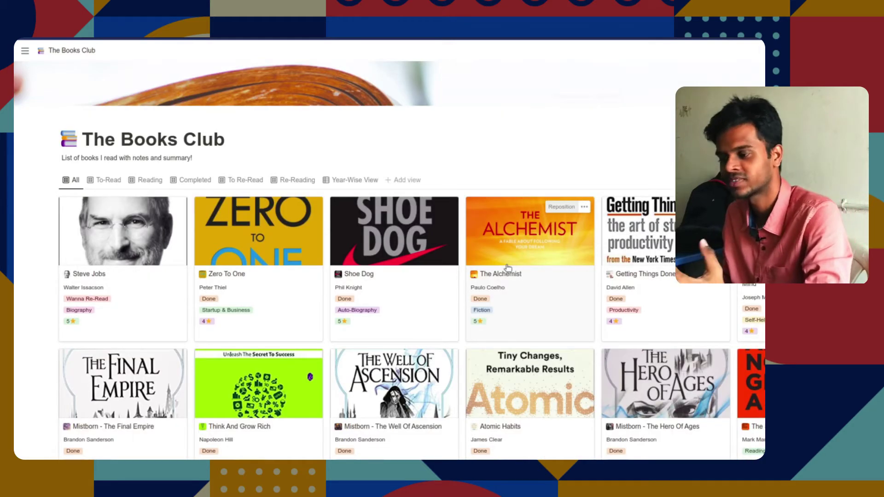
scroll(258, 217, down, 1)
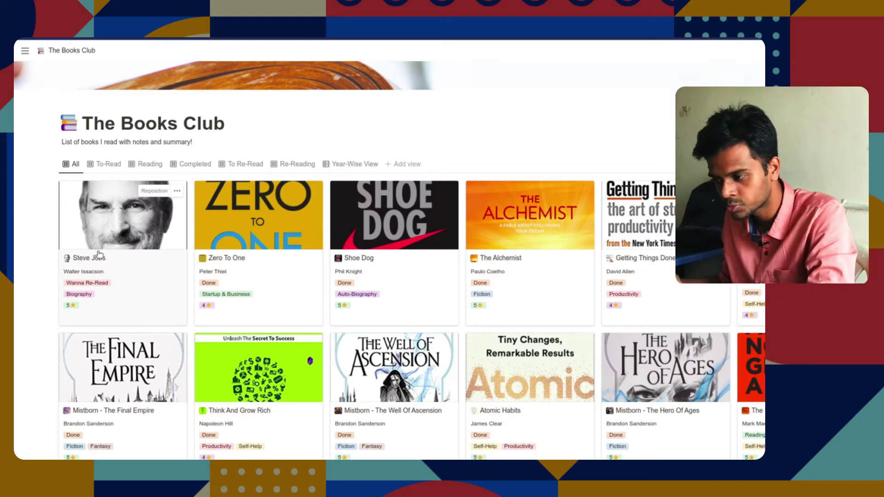
scroll(98, 254, down, 4)
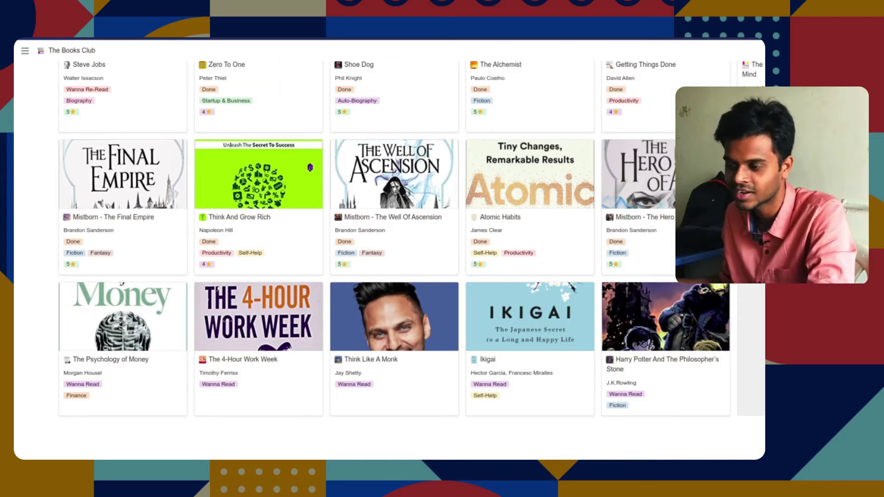
scroll(390, 249, up, 4)
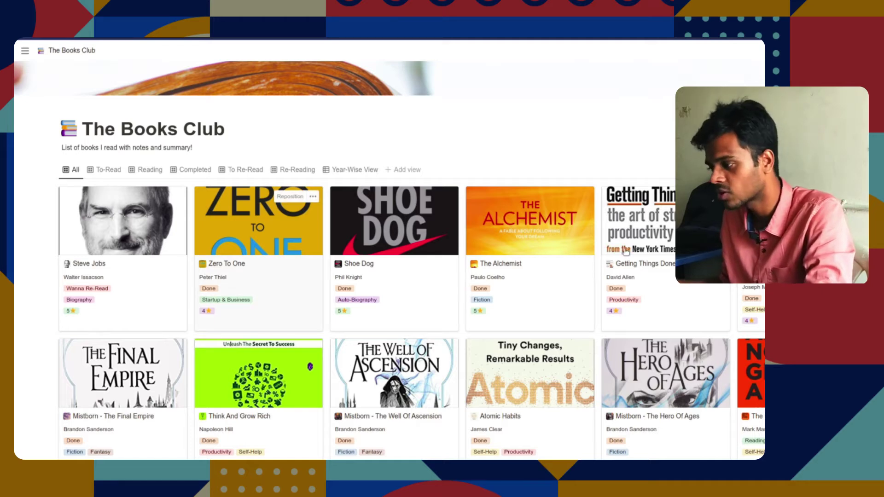
click(544, 374)
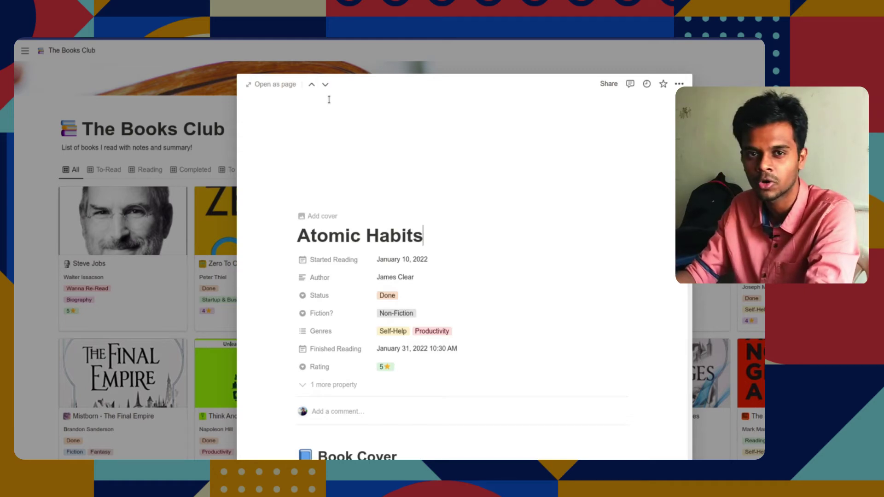
click(325, 85)
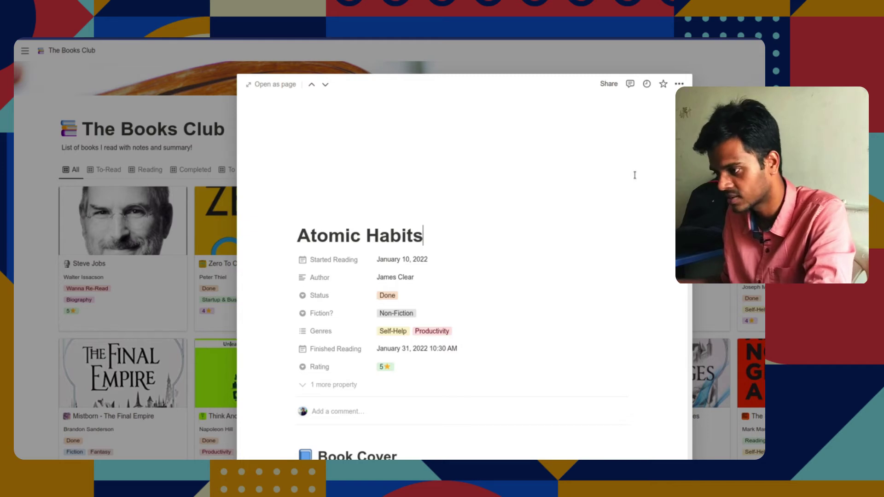
scroll(614, 253, down, 7)
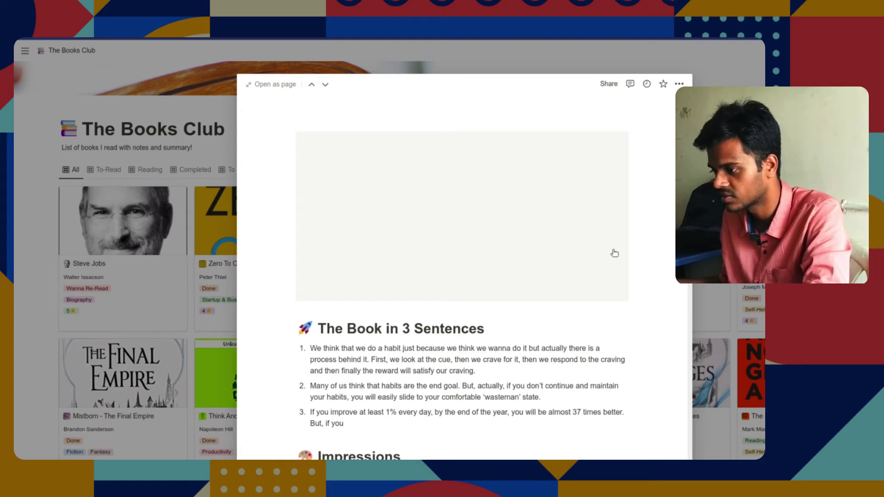
scroll(614, 253, down, 4)
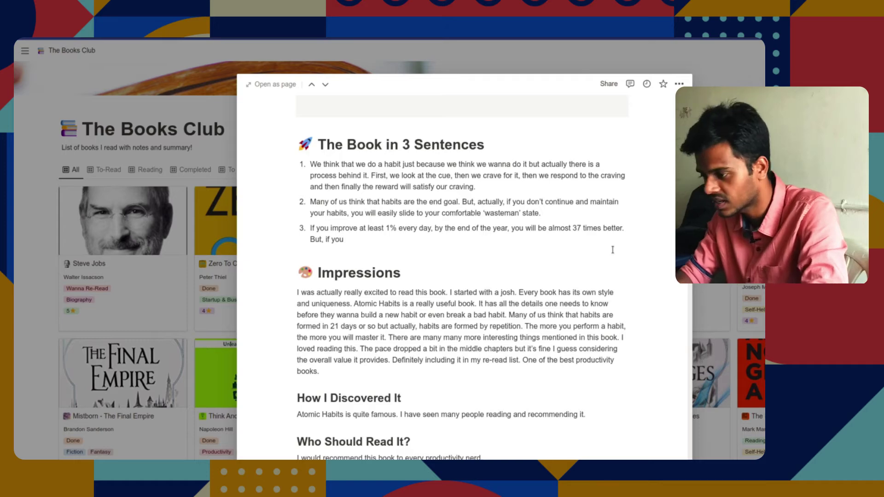
scroll(613, 250, down, 10)
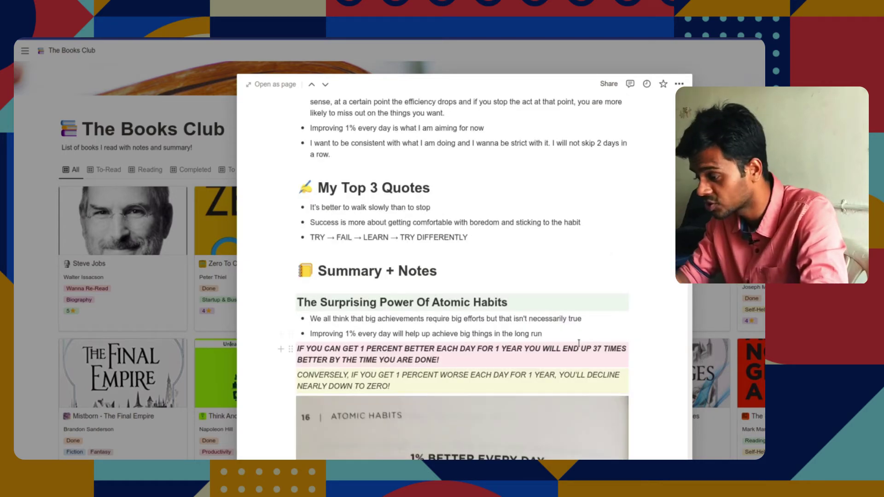
scroll(579, 343, down, 5)
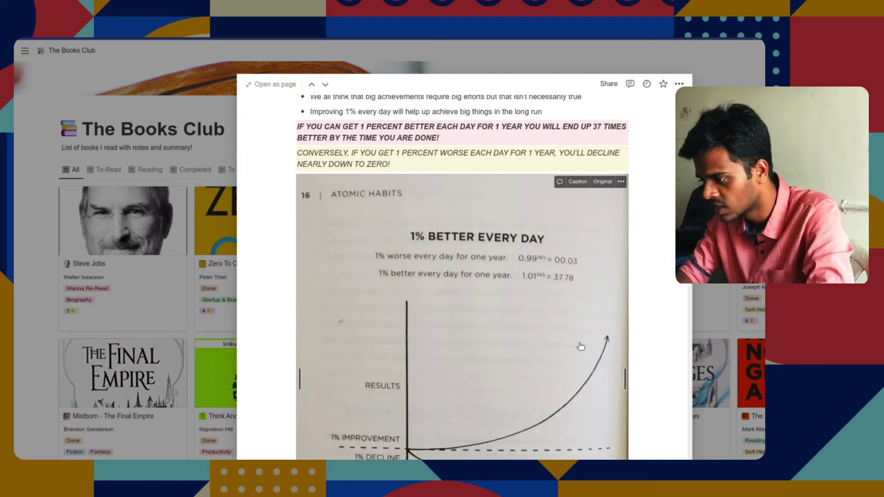
scroll(581, 347, down, 10)
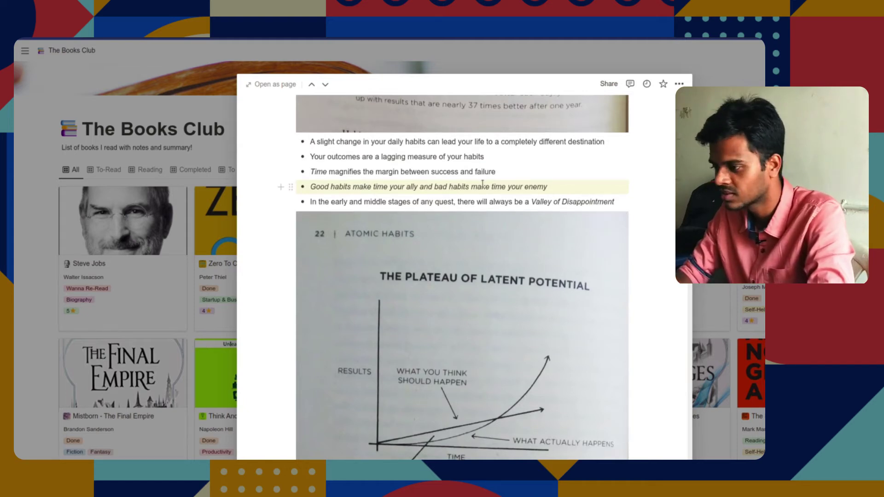
double_click(482, 184)
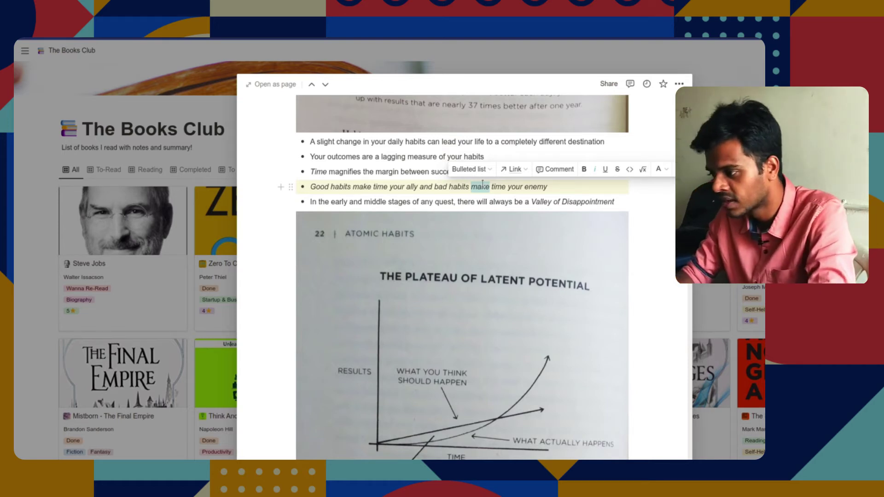
scroll(460, 339, down, 8)
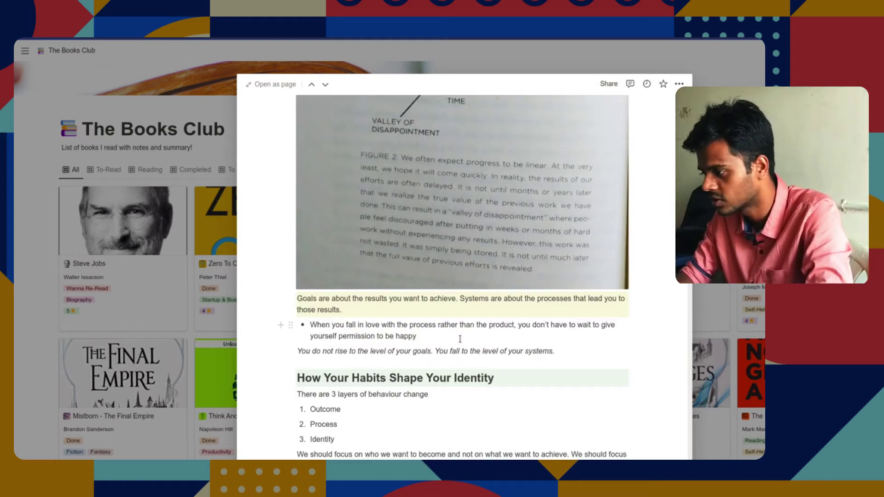
click(28, 53)
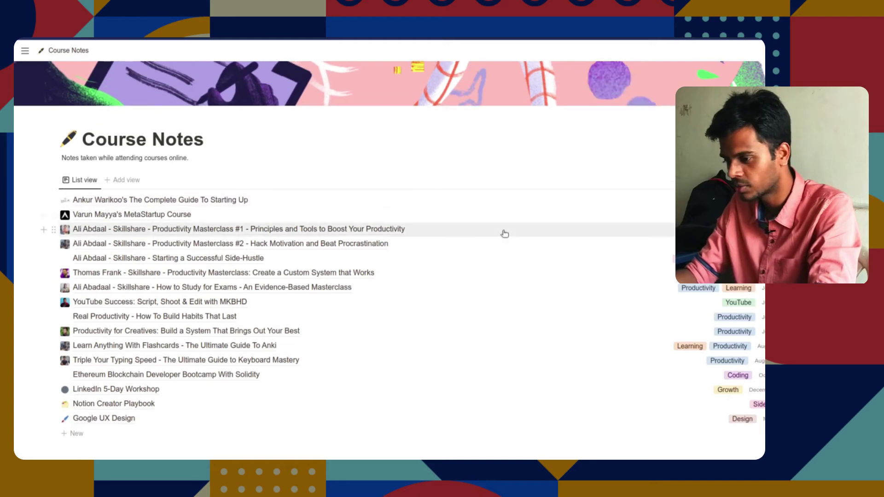
- Open the Google UX Design course notes and scroll down to its Chapters list
scroll(505, 233, up, 2)
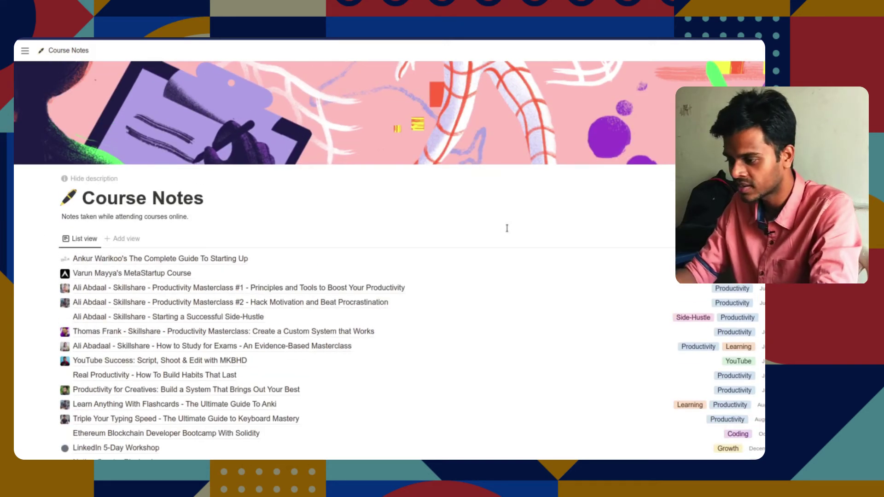
scroll(505, 234, down, 3)
click(107, 394)
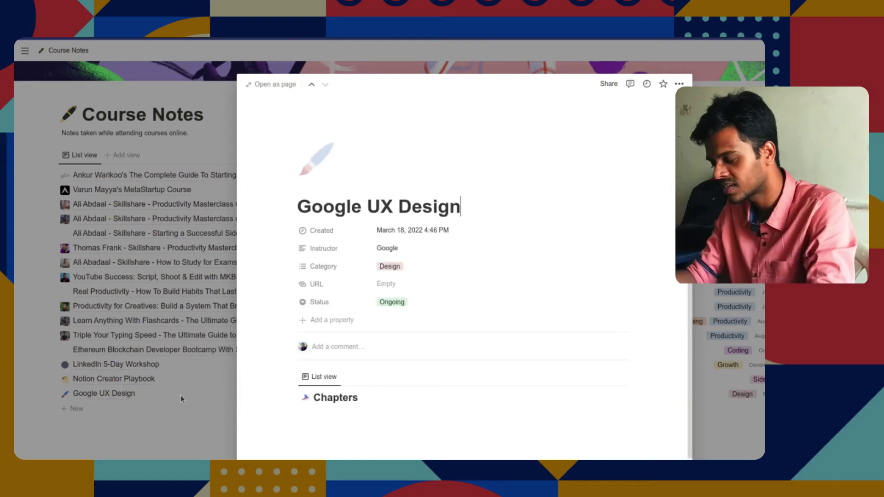
scroll(424, 324, down, 1)
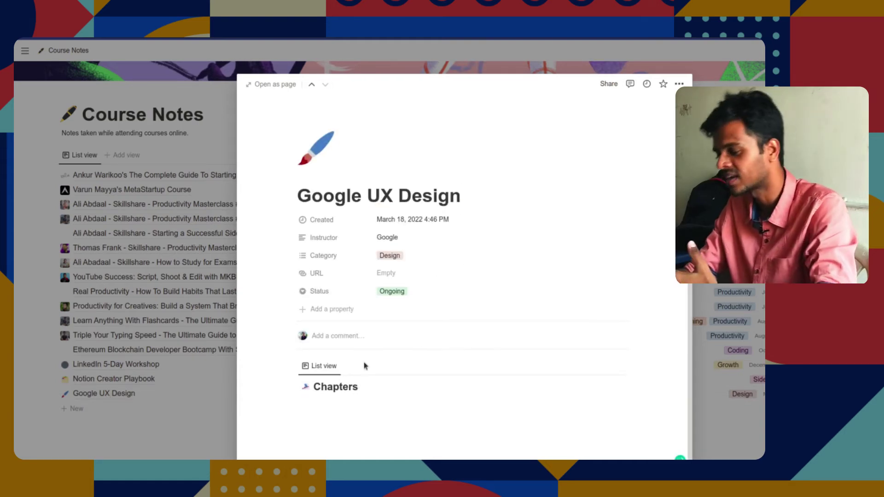
scroll(378, 378, down, 1)
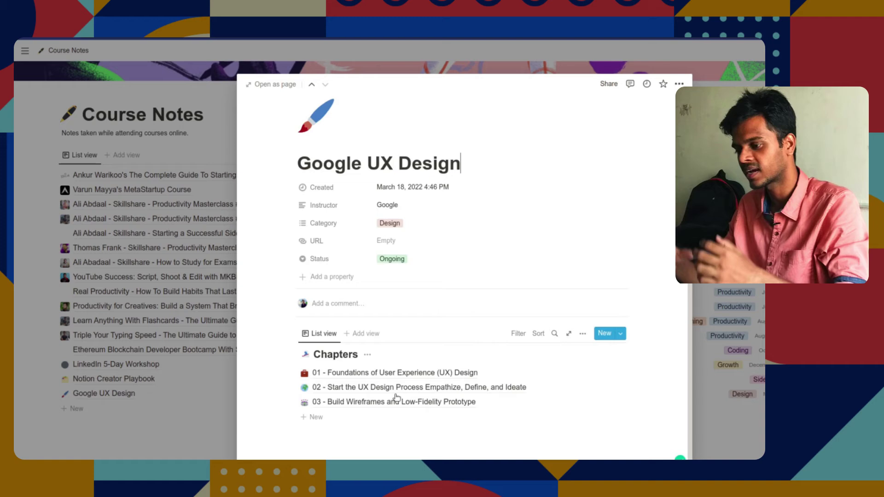
- Read the chapter 02 notes on starting the UX design process, then close the peek
click(435, 389)
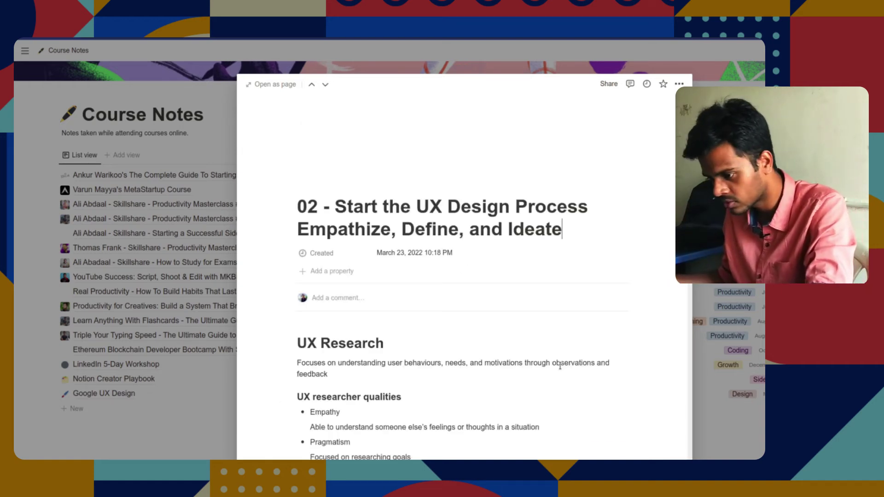
scroll(560, 367, down, 15)
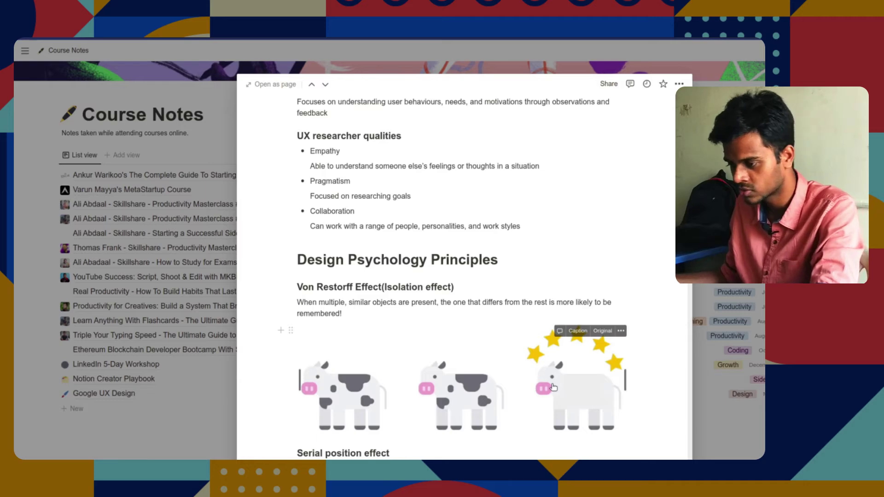
scroll(552, 384, down, 4)
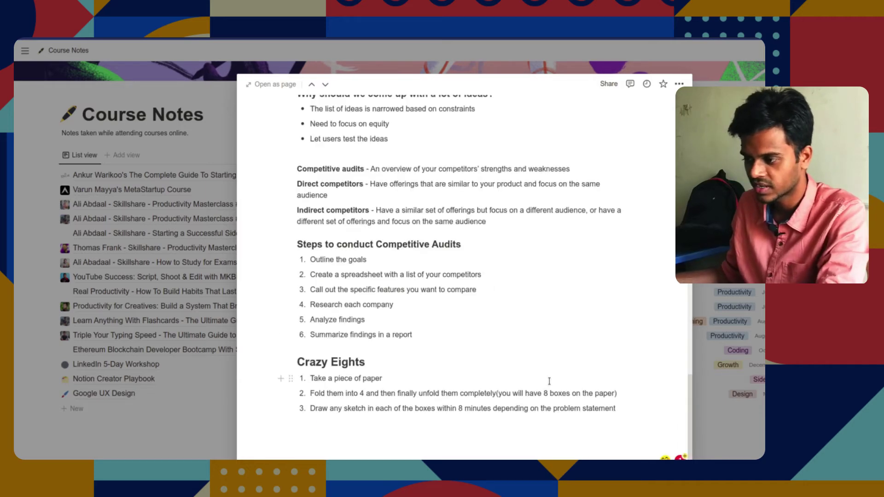
scroll(551, 385, up, 20)
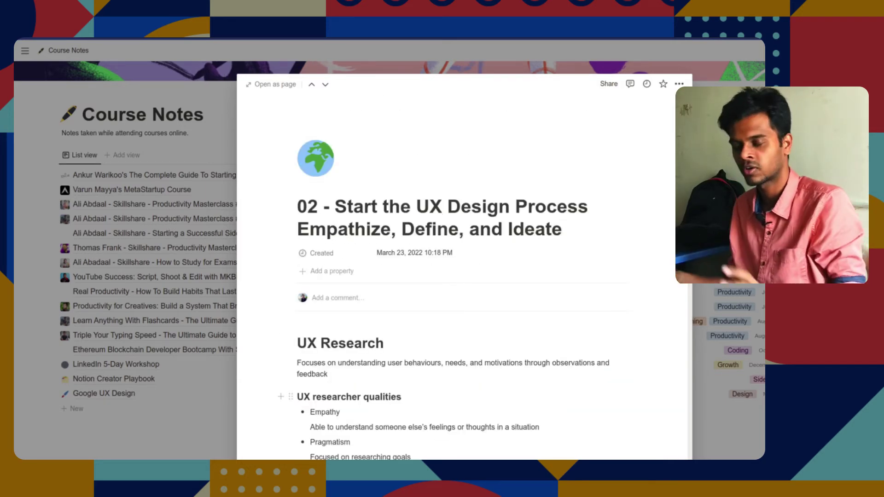
key(Escape)
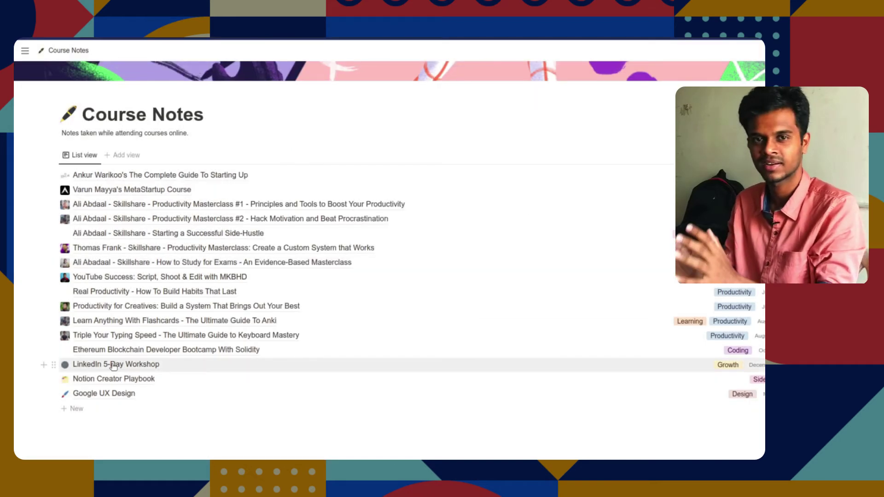
- Open the LinkedIn 5-Day Workshop notes and read its Day 4 - Content Magic class notes
click(113, 366)
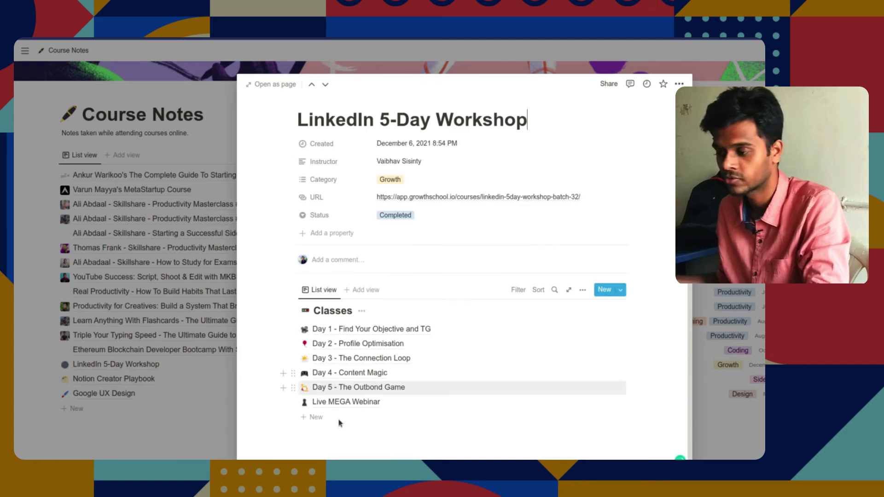
click(556, 341)
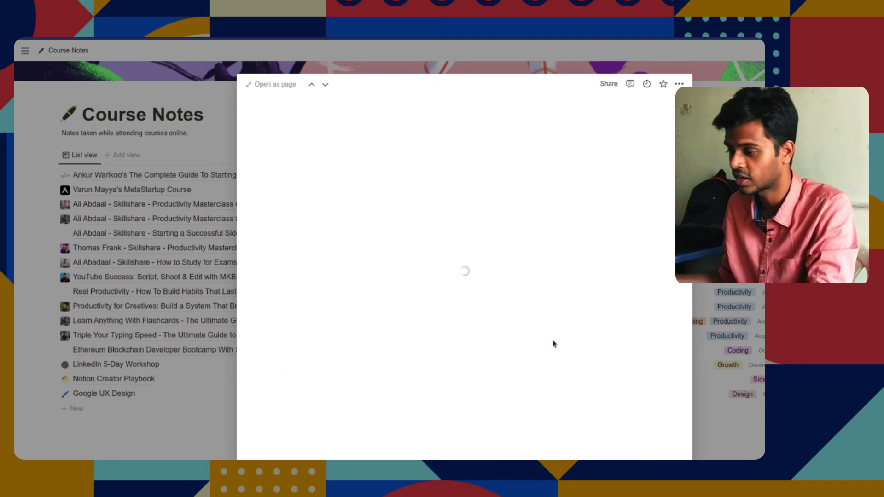
scroll(507, 175, down, 10)
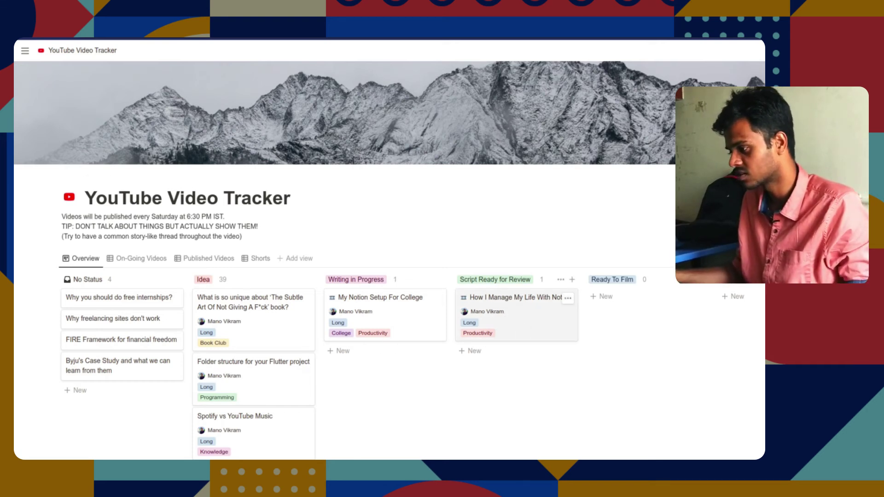
- Drag the 'How I Manage My Life With Notion' card into the Filming column on the board
drag(764, 306, 758, 360)
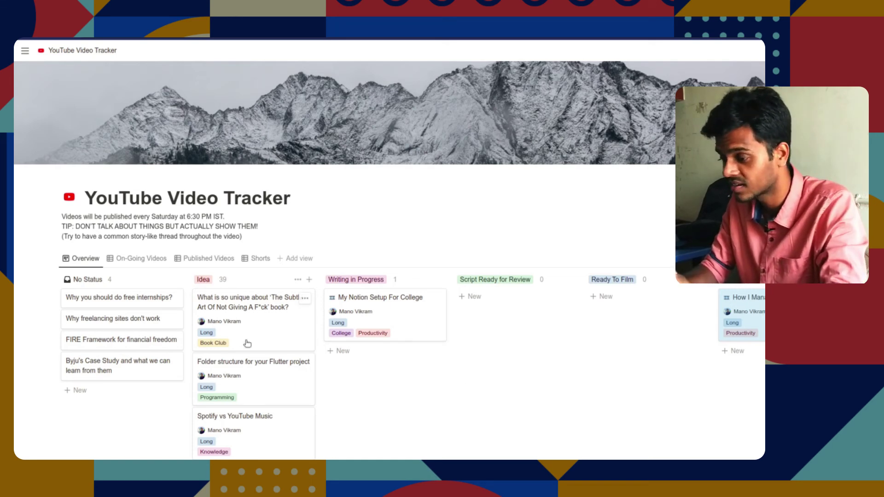
scroll(247, 340, down, 10)
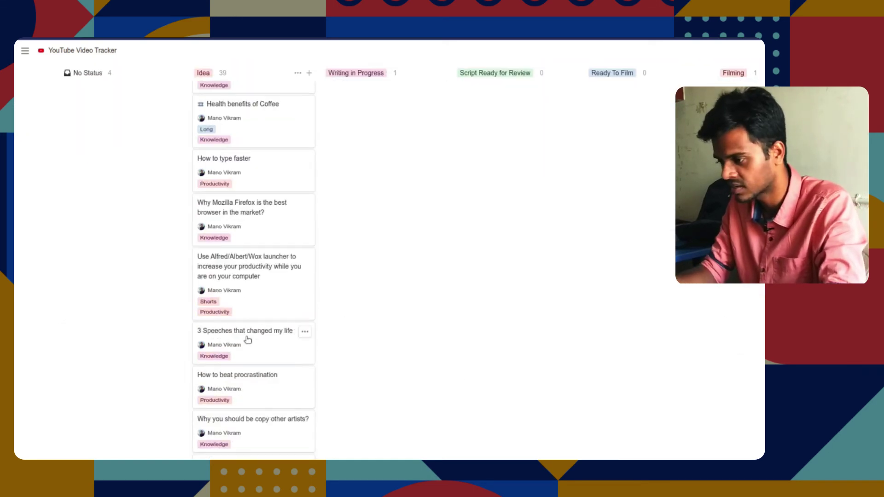
scroll(247, 340, up, 10)
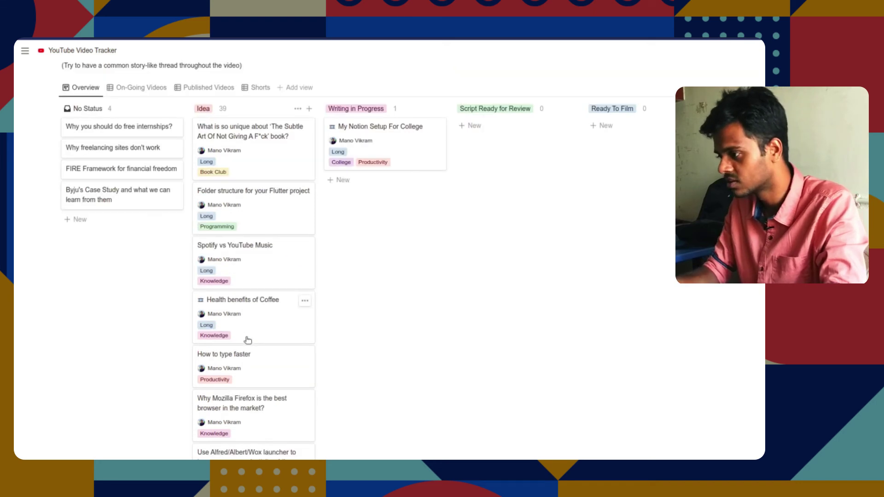
scroll(246, 339, right, 10)
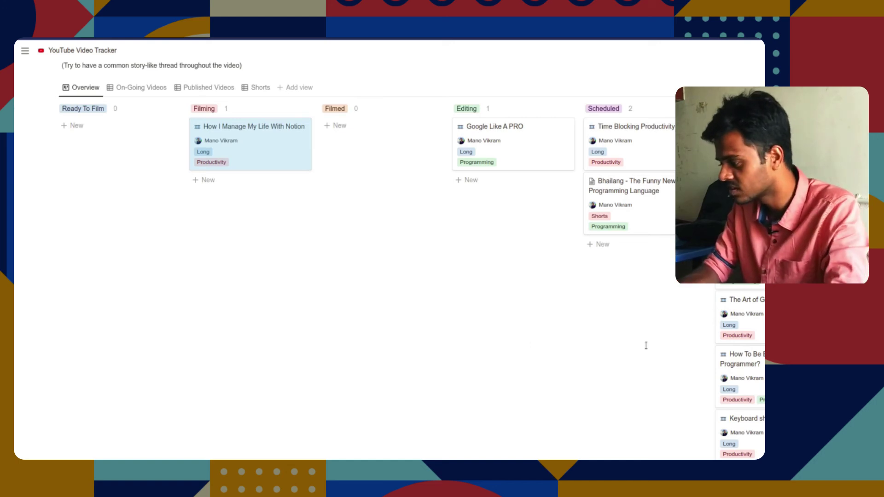
scroll(646, 346, down, 7)
scroll(646, 345, up, 7)
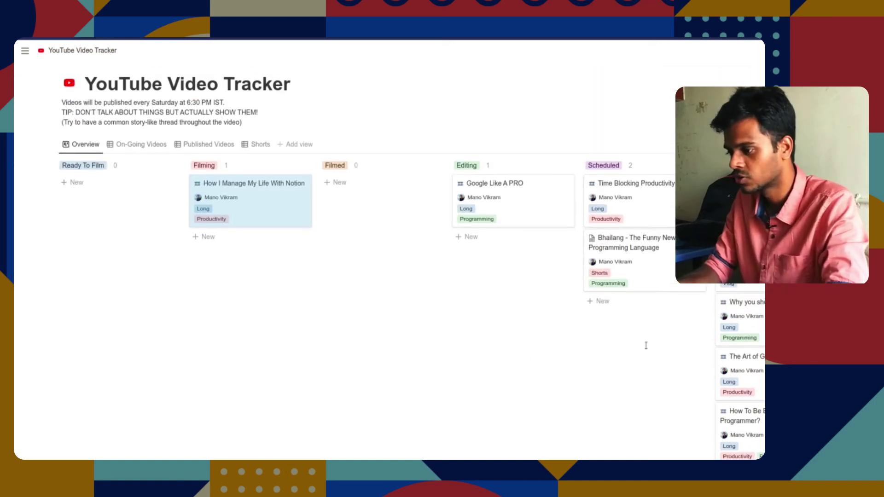
scroll(647, 345, left, 2)
scroll(647, 345, left, 10)
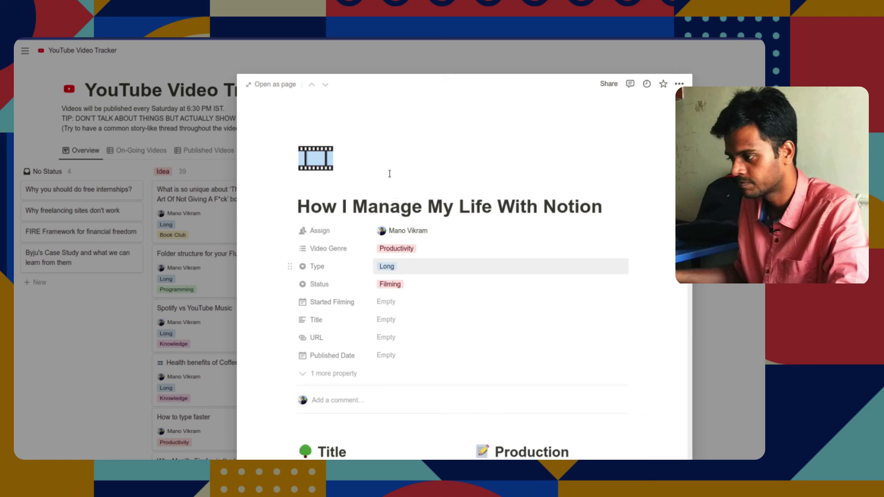
scroll(349, 181, down, 7)
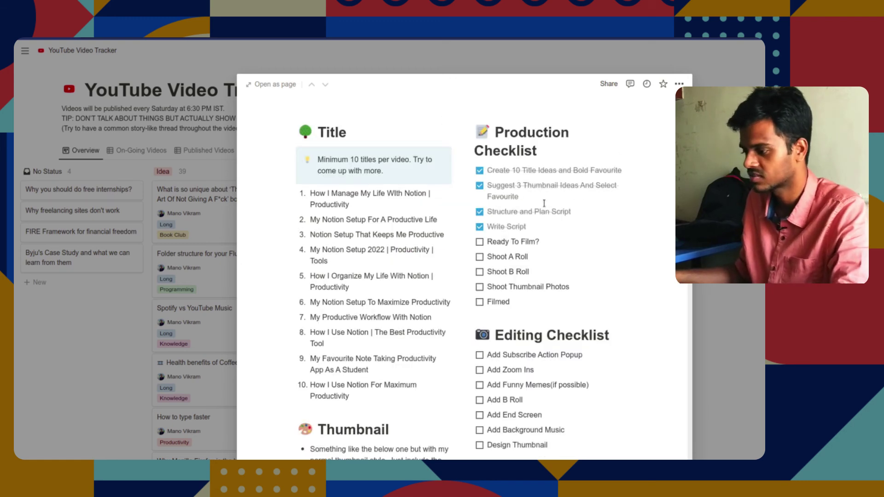
scroll(544, 203, down, 7)
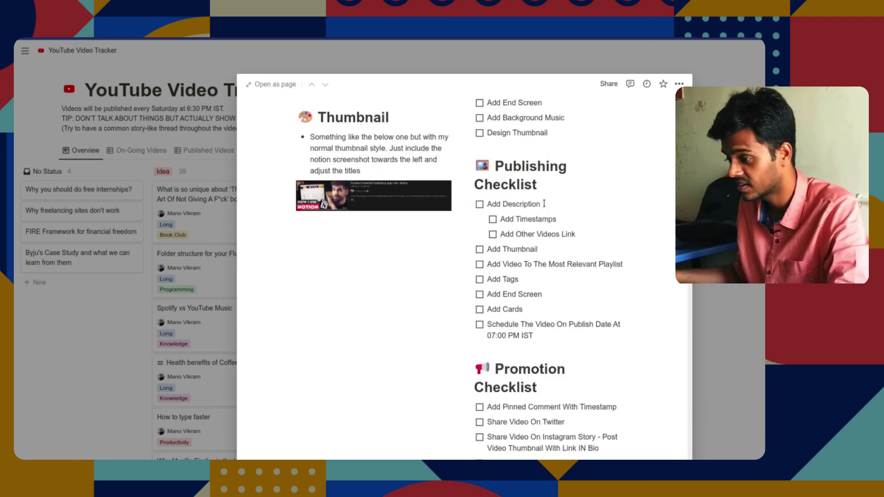
scroll(544, 204, down, 8)
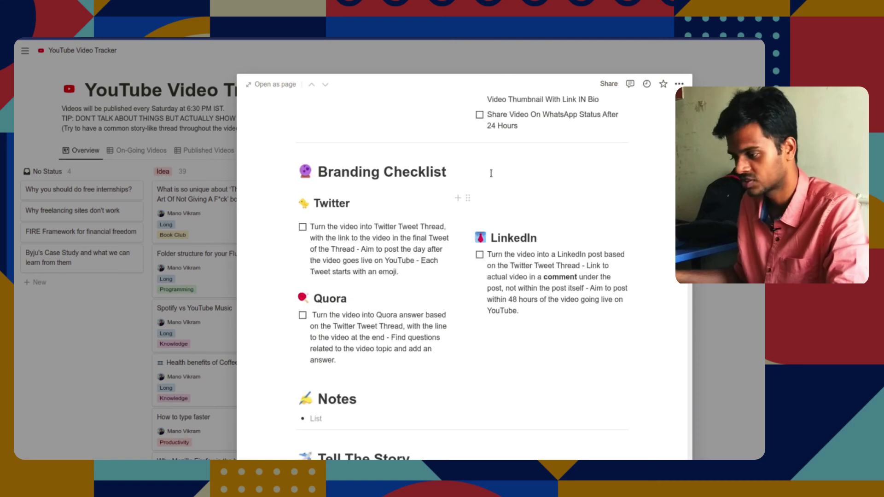
scroll(491, 173, down, 10)
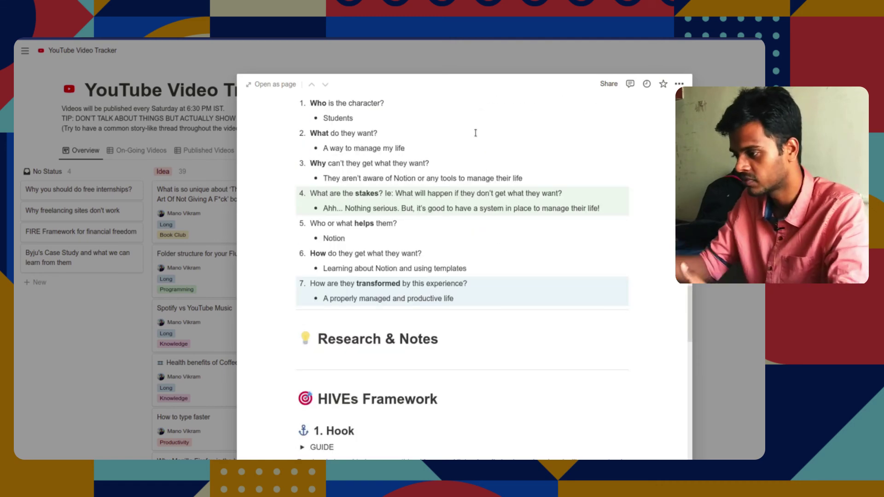
scroll(476, 133, down, 7)
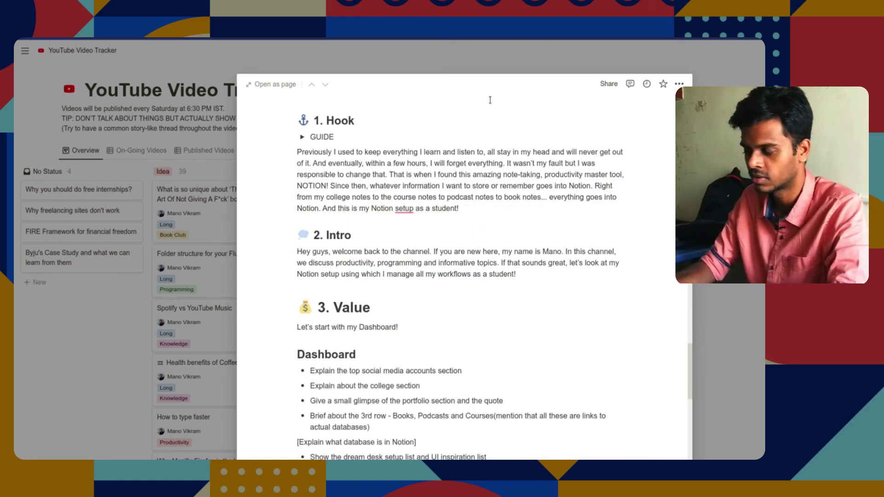
scroll(490, 100, down, 10)
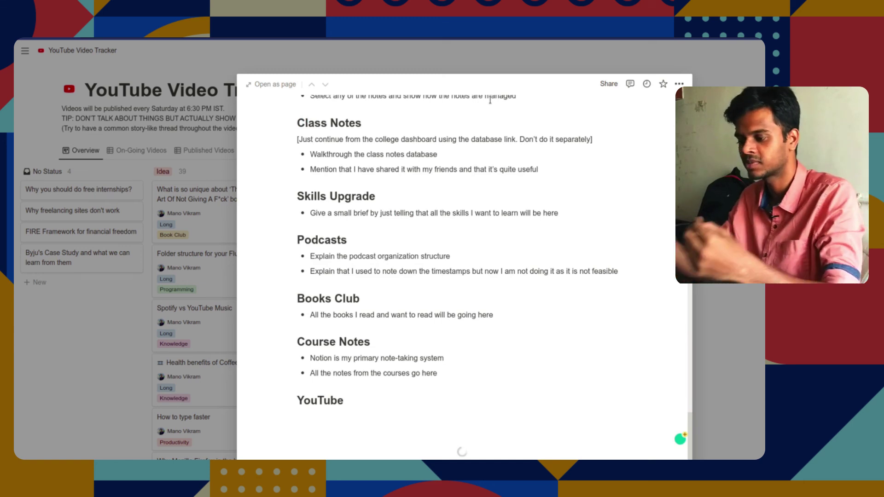